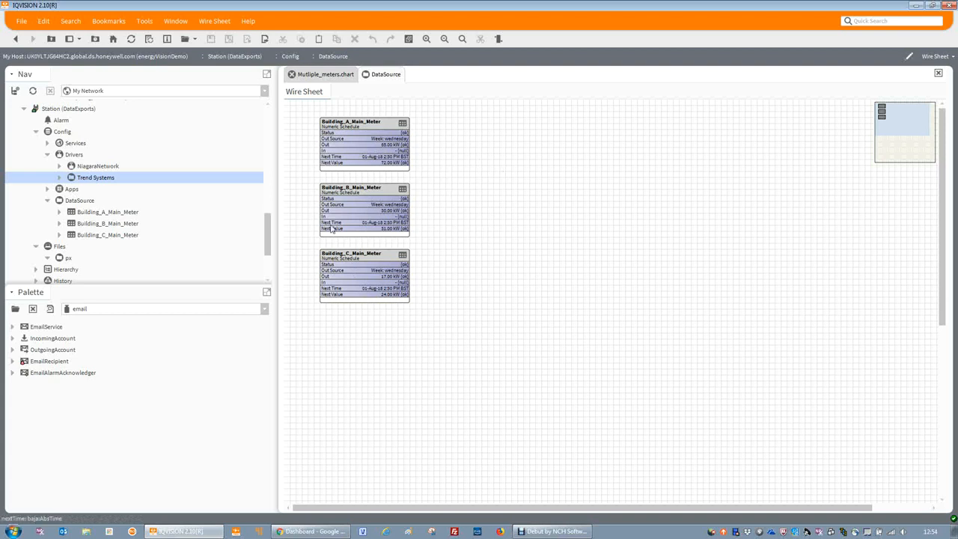
# Step: Review the Building_A, Building_B and Building_C main meter histories in the DataExports station
pyautogui.moveTo(268, 223); pyautogui.dragTo(270, 234)
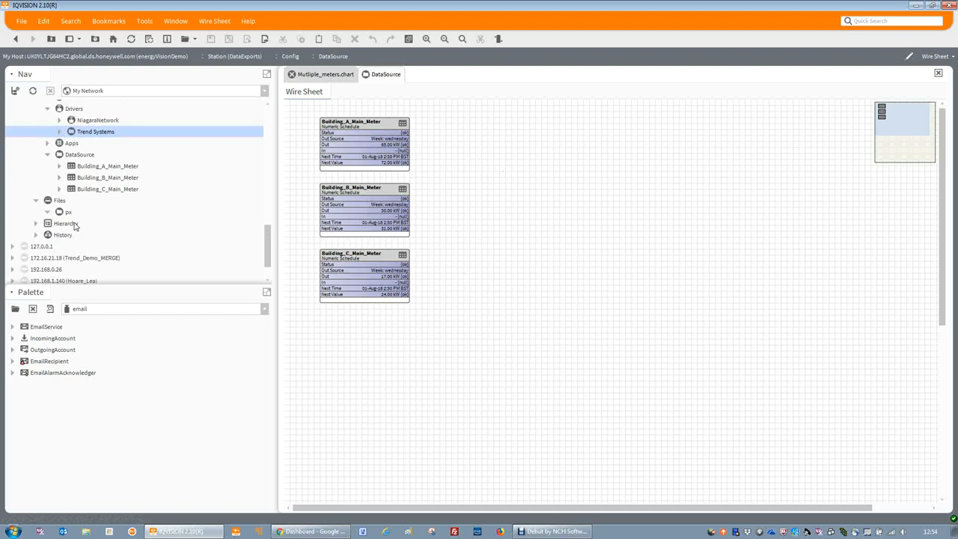
pyautogui.click(36, 235)
pyautogui.doubleClick(133, 214)
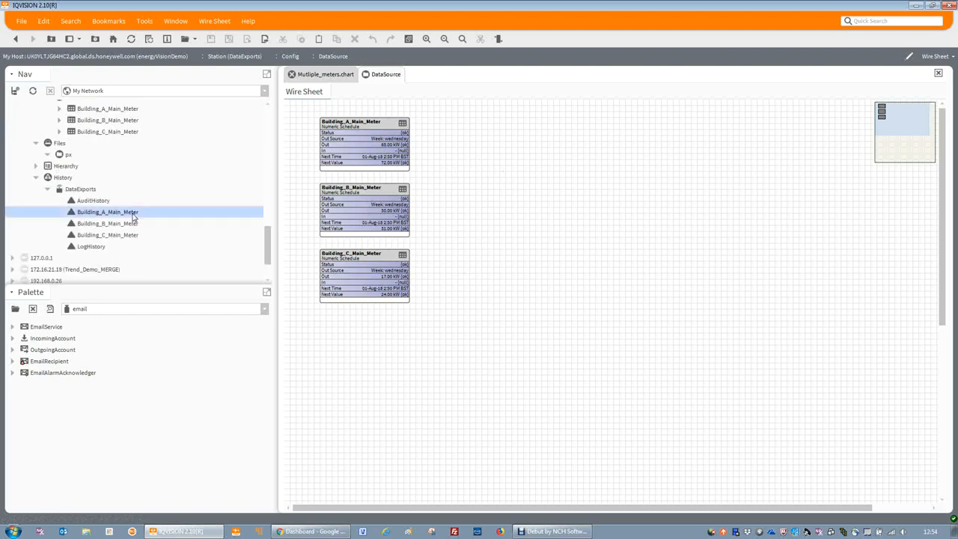
pyautogui.doubleClick(129, 223)
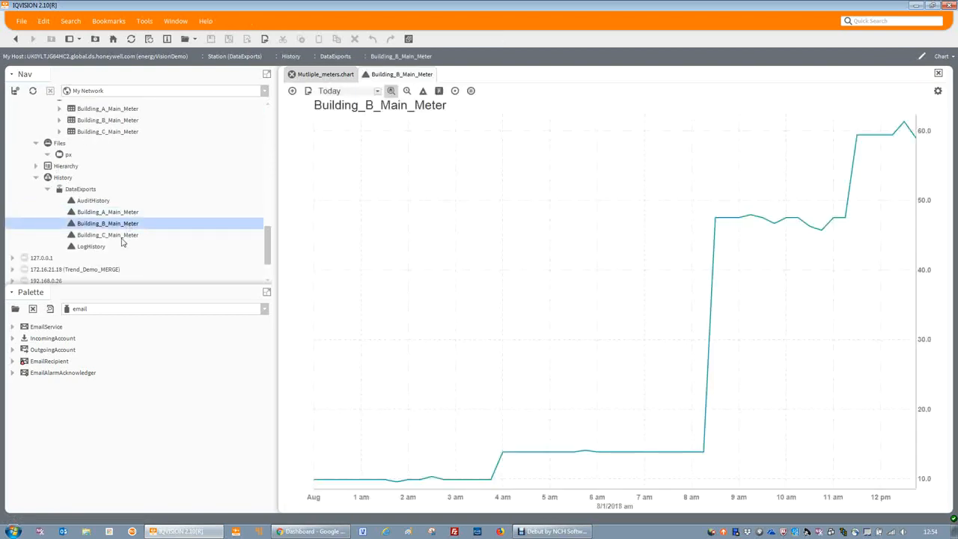
pyautogui.doubleClick(124, 237)
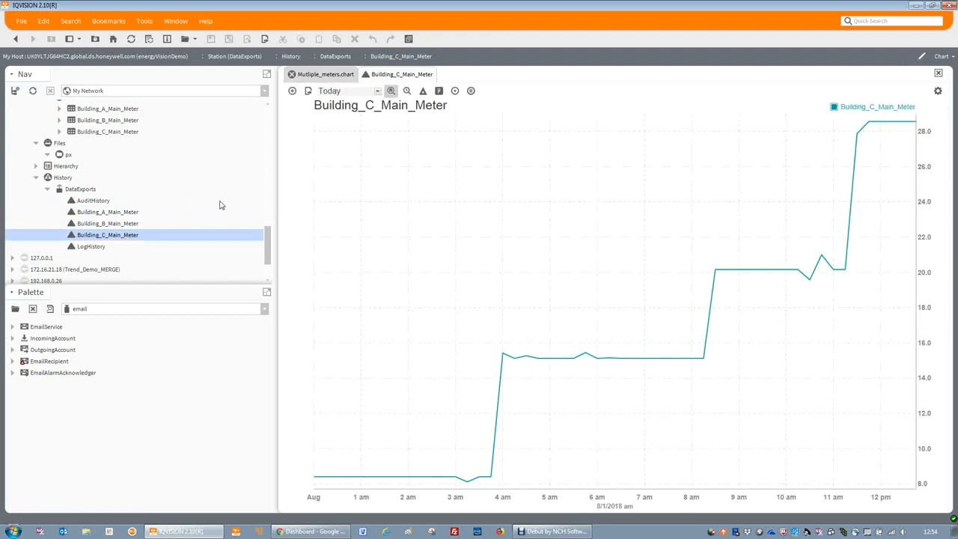
# Step: Create a new Px view named meterview on the DataSource folder
pyautogui.scroll(2, 205, 200)
pyautogui.doubleClick(80, 168)
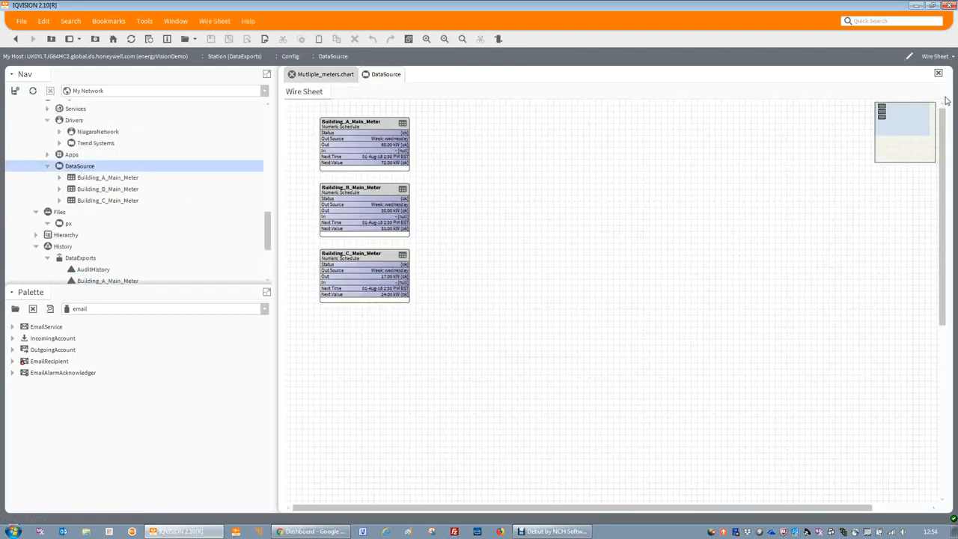
pyautogui.click(938, 59)
pyautogui.click(907, 154)
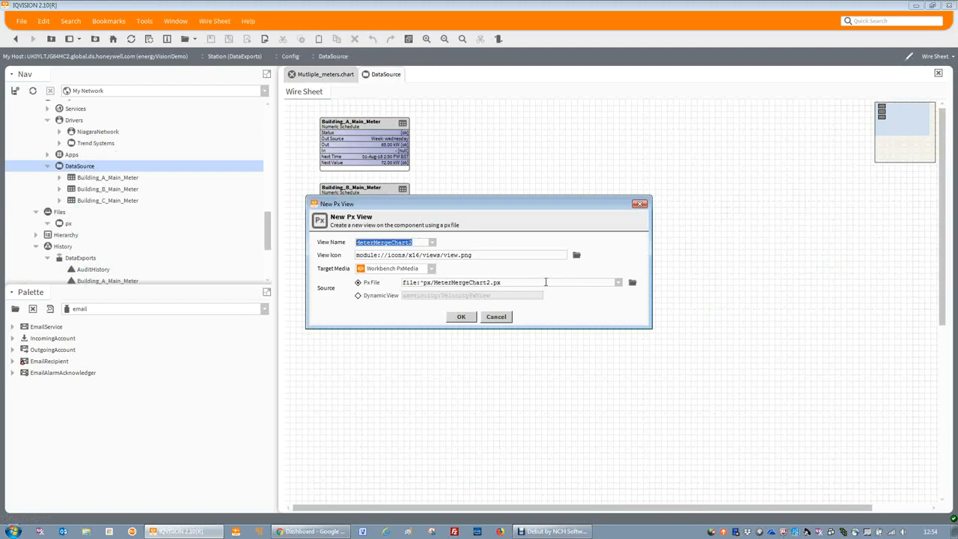
pyautogui.write('meterview')
pyautogui.click(460, 318)
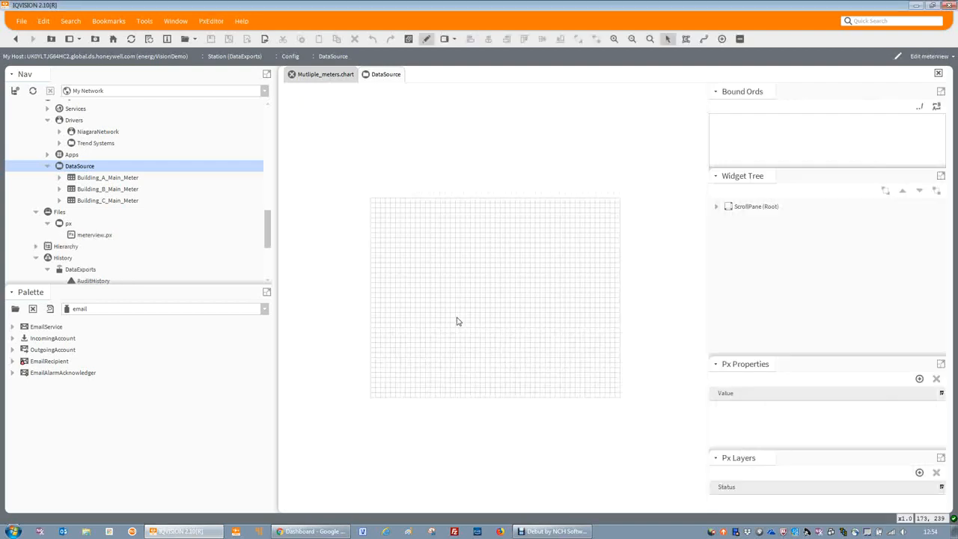
# Step: Add a web Chart widget bound to the Building_A_Main_Meter history and resize it to roughly fill the canvas
pyautogui.scroll(-4, 180, 258)
pyautogui.moveTo(108, 166); pyautogui.dragTo(464, 283)
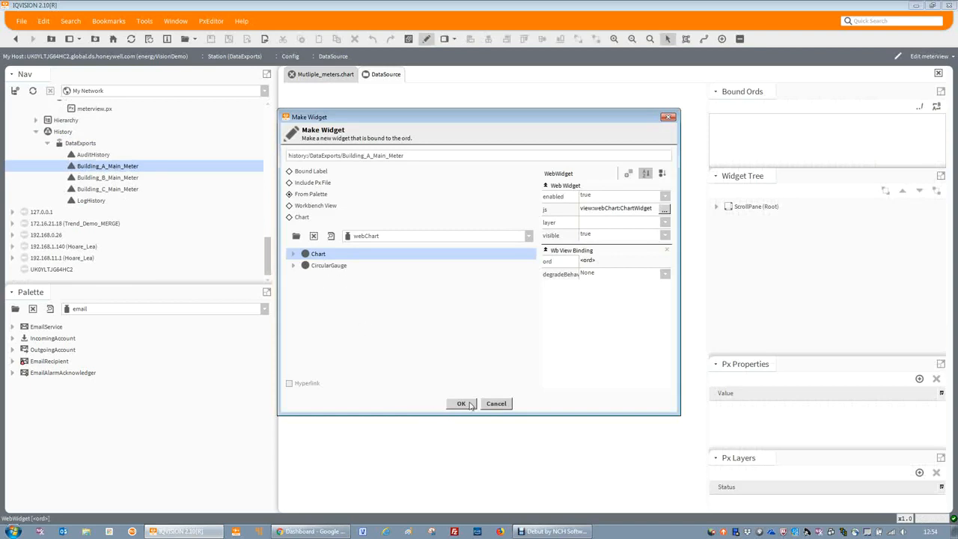
pyautogui.click(462, 404)
pyautogui.moveTo(307, 163); pyautogui.dragTo(376, 202)
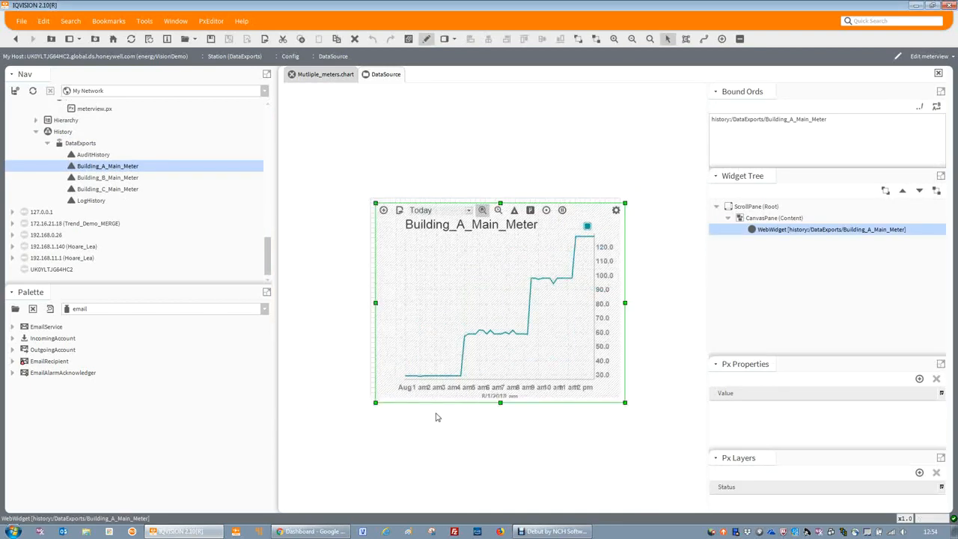
pyautogui.click(426, 41)
# Step: Add a Chart widget for the Building_B_Main_Meter history, shrink it and place it over the Building_A chart
pyautogui.moveTo(120, 187); pyautogui.dragTo(413, 285)
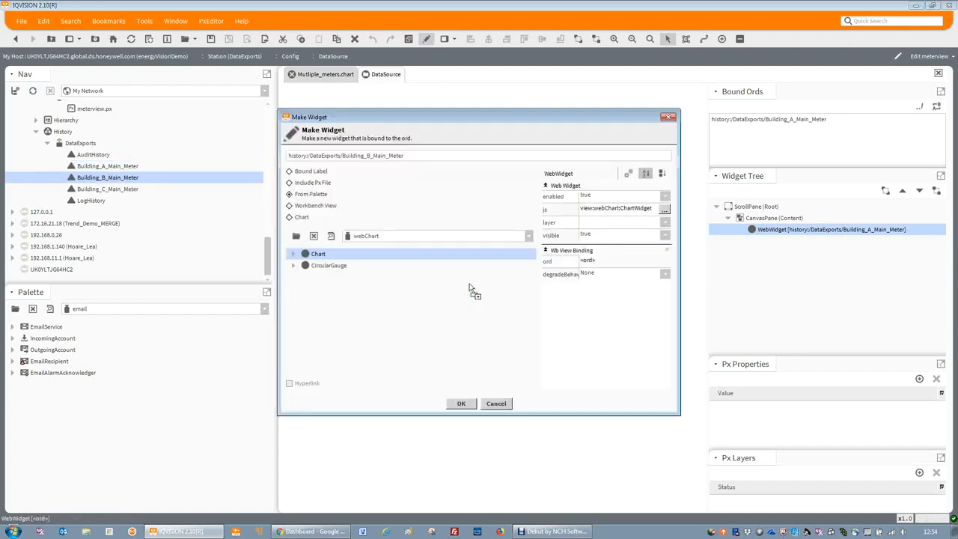
pyautogui.click(458, 404)
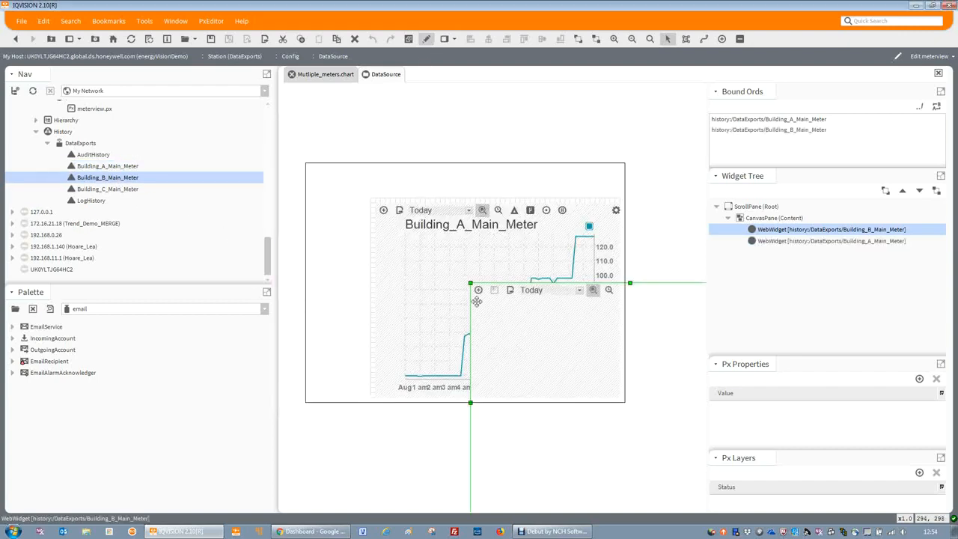
pyautogui.moveTo(305, 162); pyautogui.dragTo(474, 316)
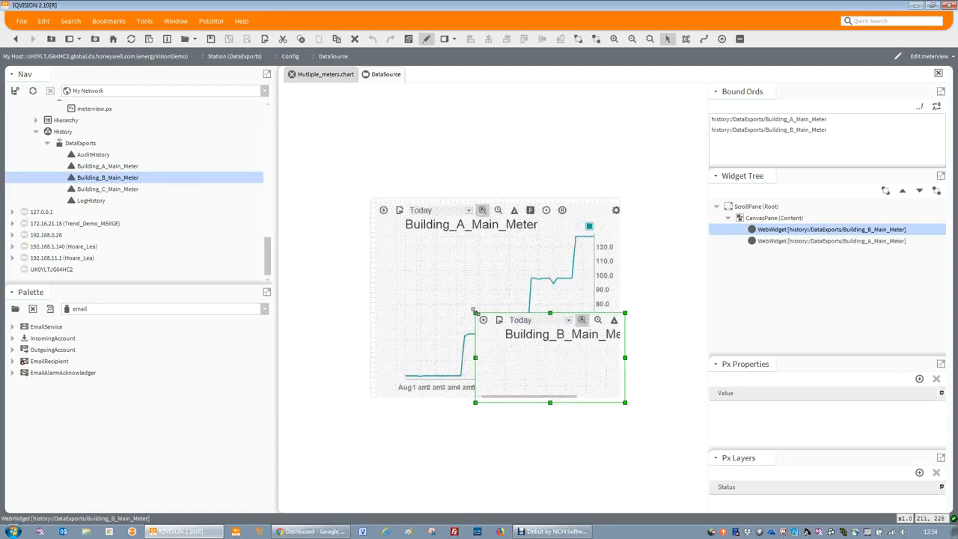
pyautogui.moveTo(532, 347); pyautogui.dragTo(496, 310)
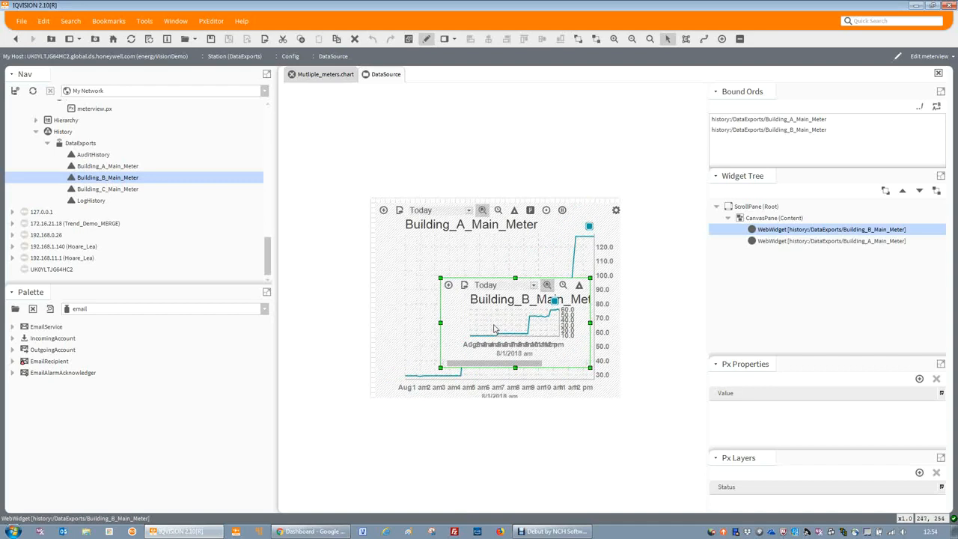
# Step: Delete the Building_B and Building_A chart widgets from the Px canvas
pyautogui.press('Delete')
pyautogui.click(491, 287)
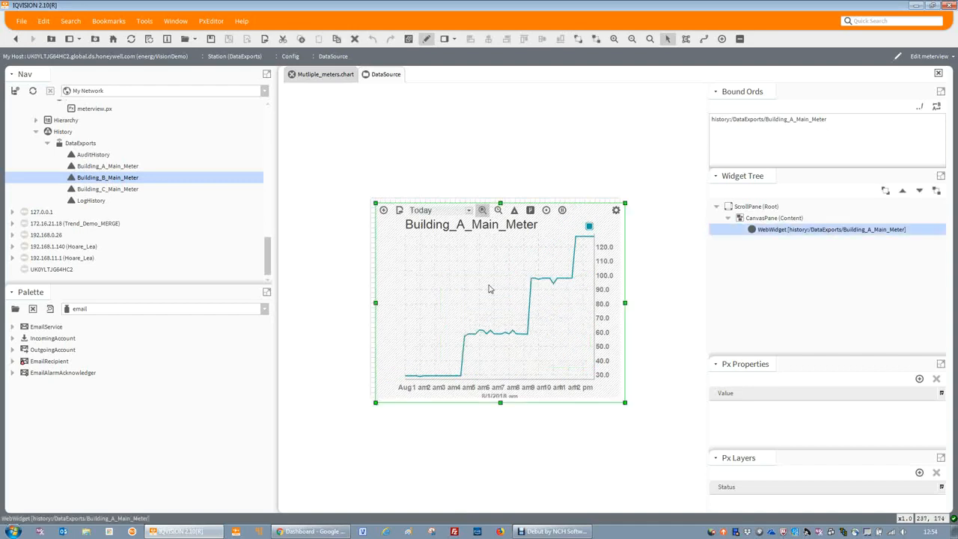
pyautogui.press('Delete')
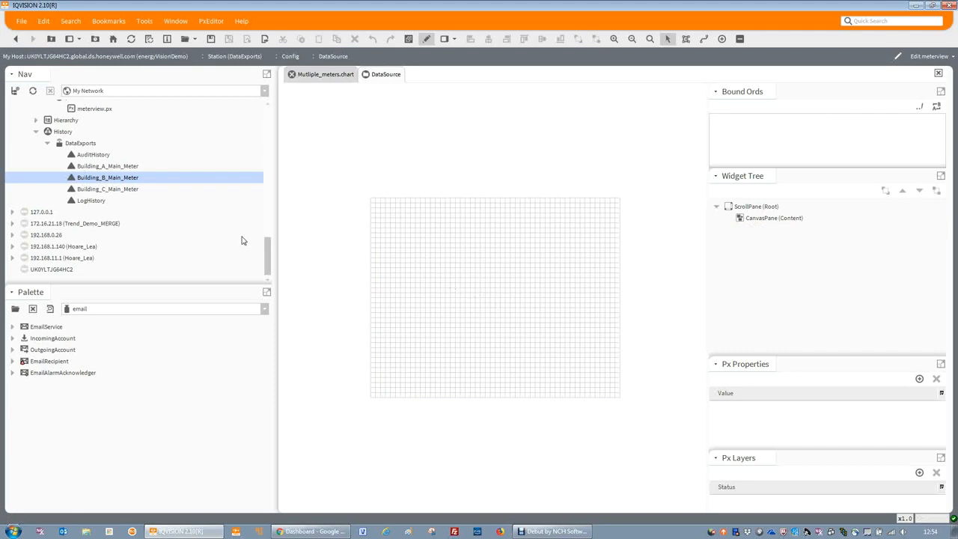
# Step: Combine the Building_A, Building_B and Building_C main meter histories in the Building_A chart and set its time range to Last Month
pyautogui.moveTo(269, 257); pyautogui.dragTo(268, 251)
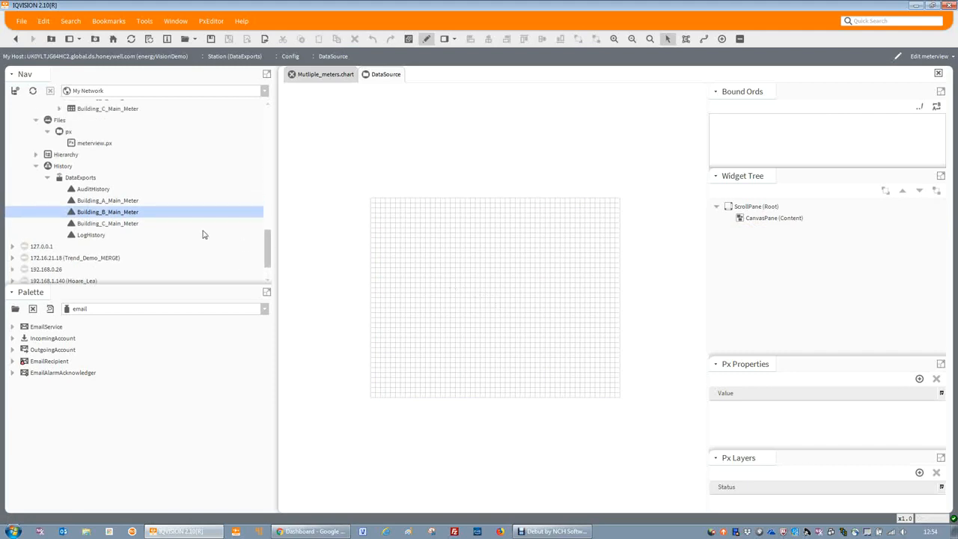
pyautogui.doubleClick(107, 201)
pyautogui.click(444, 277)
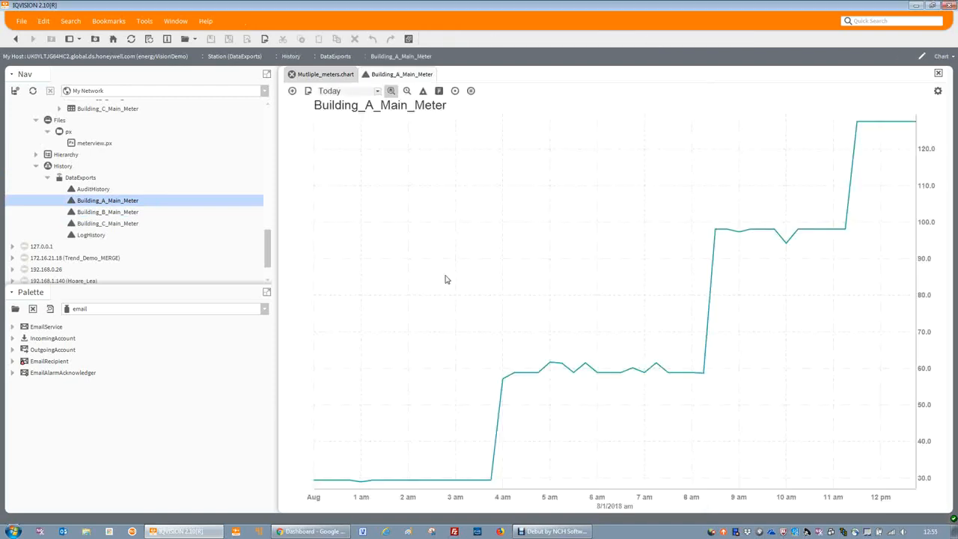
pyautogui.moveTo(140, 213); pyautogui.dragTo(486, 269)
pyautogui.moveTo(113, 223); pyautogui.dragTo(483, 270)
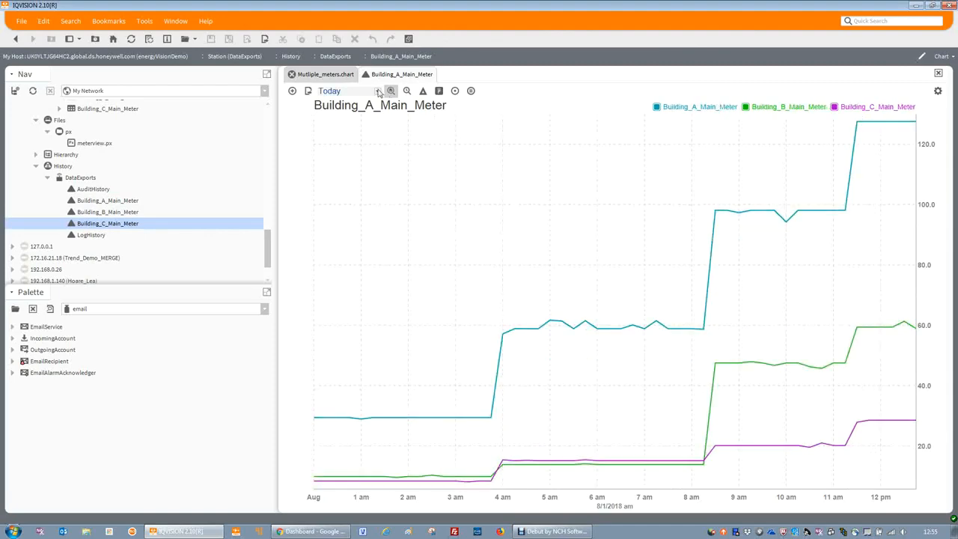
pyautogui.click(378, 91)
pyautogui.click(339, 216)
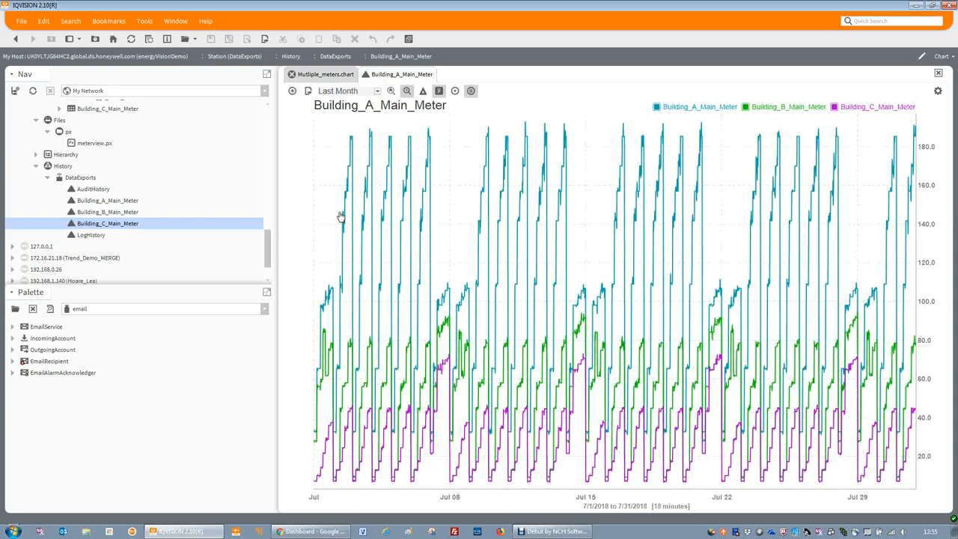
# Step: Set the chart's sample size to 100 in its sampling settings
pyautogui.click(939, 91)
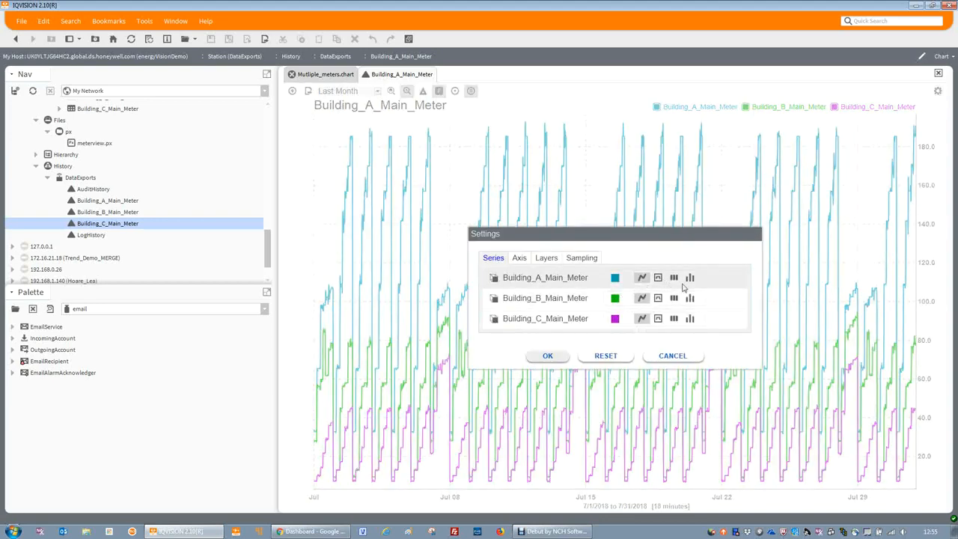
pyautogui.click(583, 258)
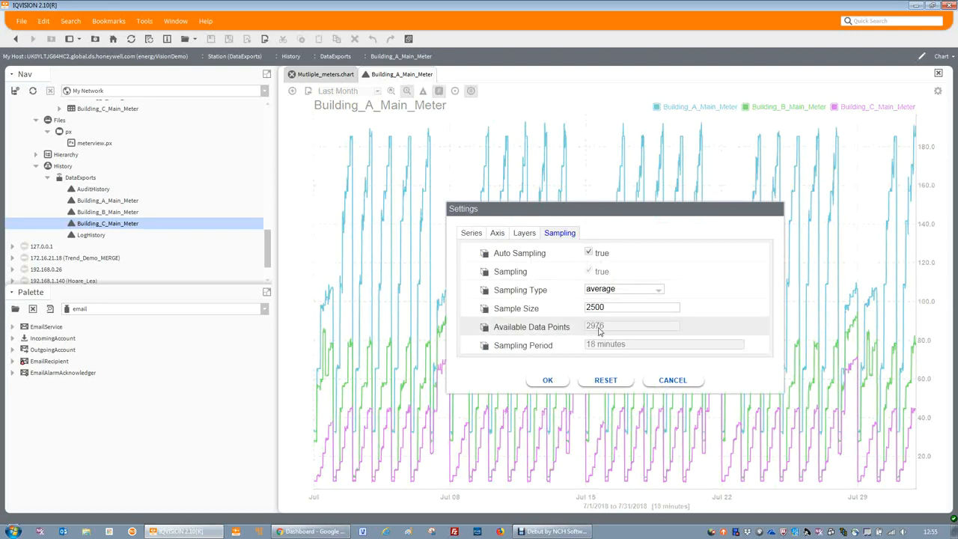
pyautogui.moveTo(612, 307); pyautogui.dragTo(539, 308)
pyautogui.write('100')
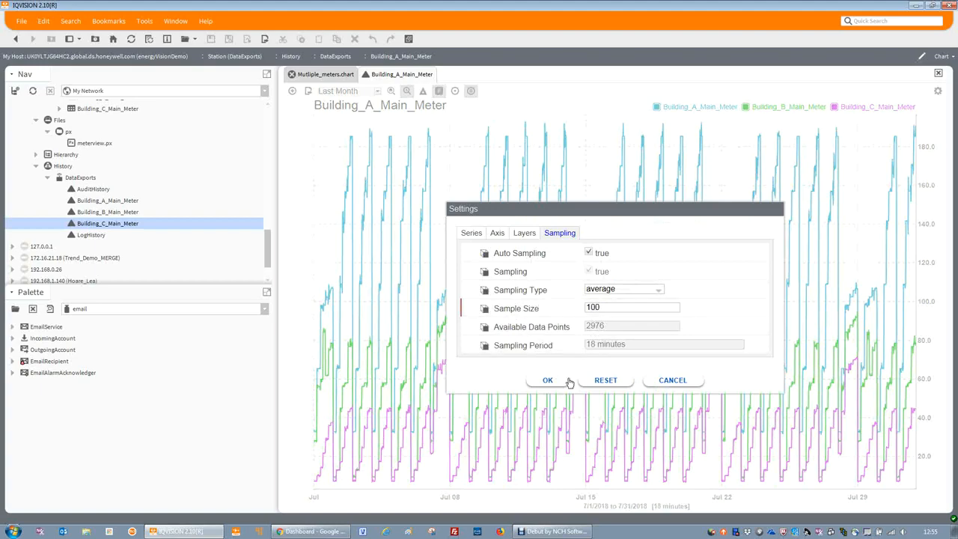
pyautogui.click(562, 381)
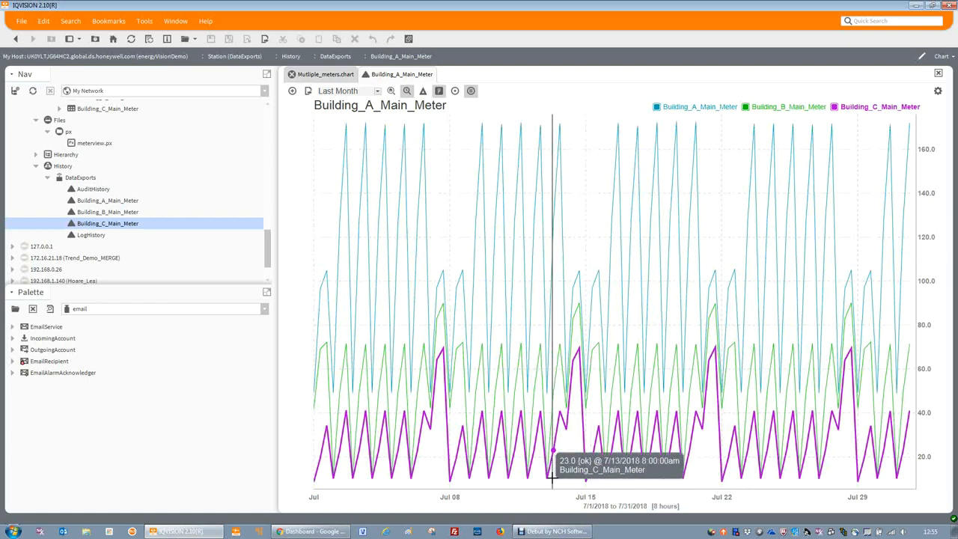
# Step: Set the chart's sample size to 50 in its sampling settings
pyautogui.click(938, 90)
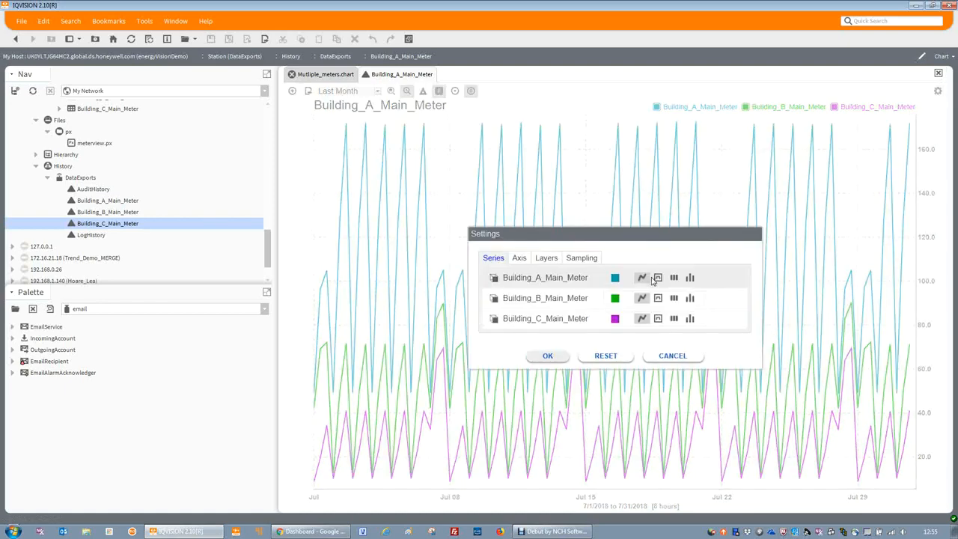
pyautogui.click(593, 260)
pyautogui.moveTo(612, 308); pyautogui.dragTo(538, 303)
pyautogui.write('50')
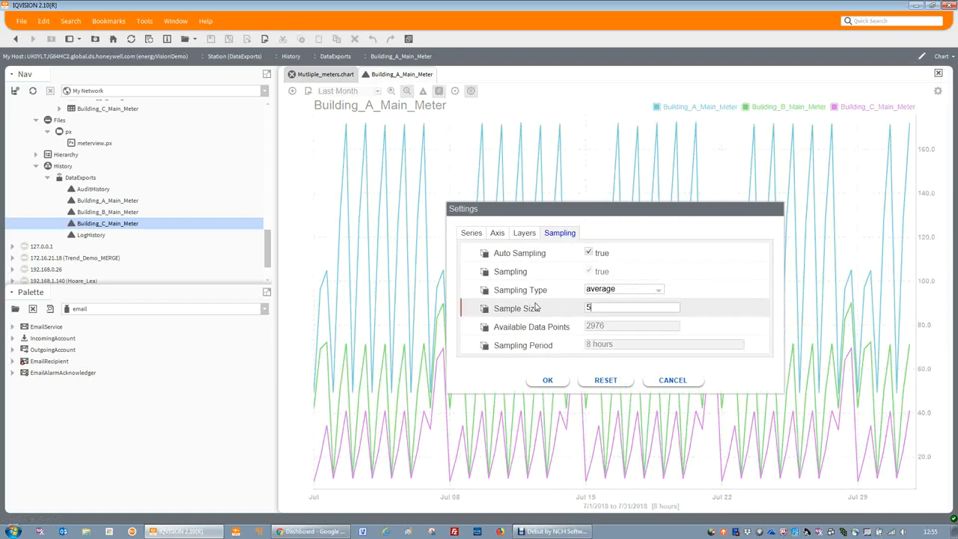
pyautogui.click(547, 381)
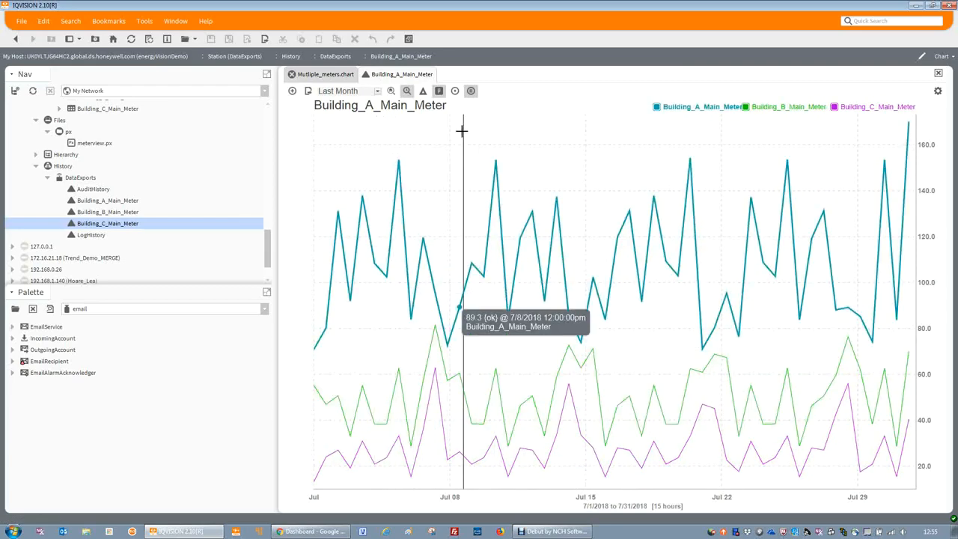
# Step: Export the combined chart to the station as a chart file named Aggregated Meters
pyautogui.click(308, 91)
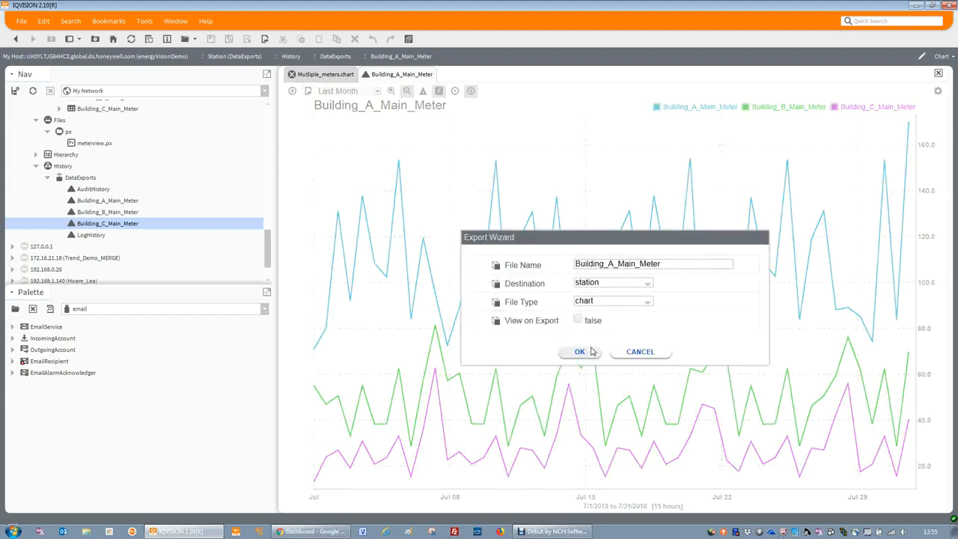
pyautogui.click(672, 265)
pyautogui.moveTo(672, 264); pyautogui.dragTo(496, 278)
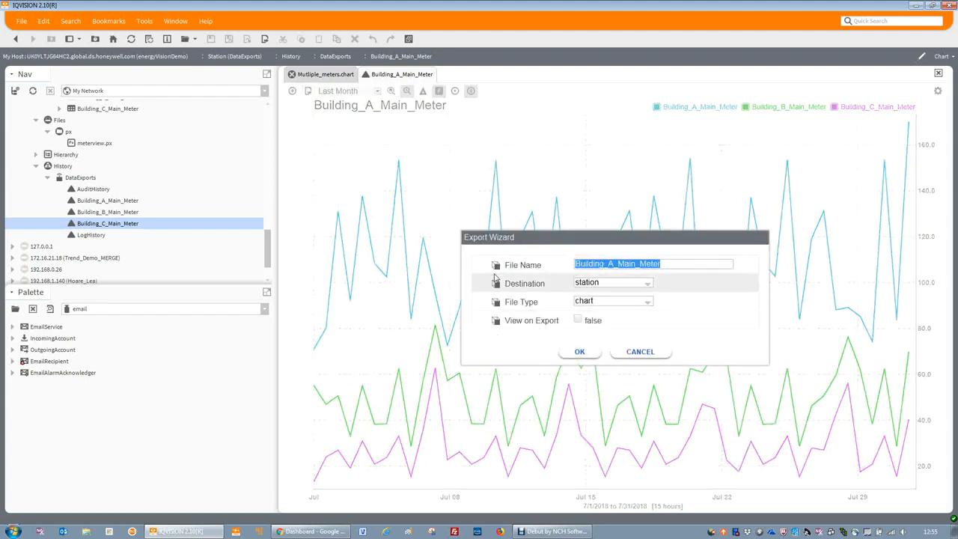
pyautogui.write('Aggregated Meter')
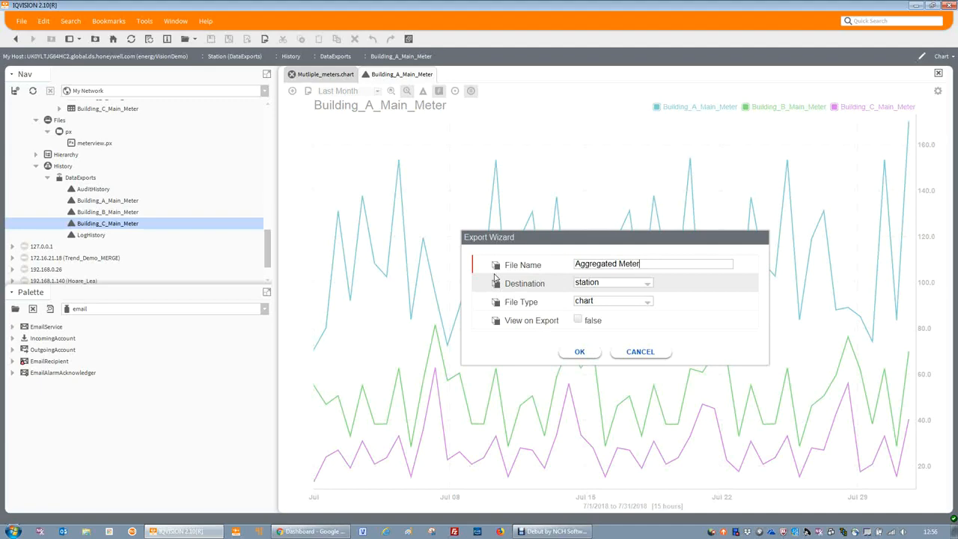
pyautogui.write('s')
pyautogui.click(580, 352)
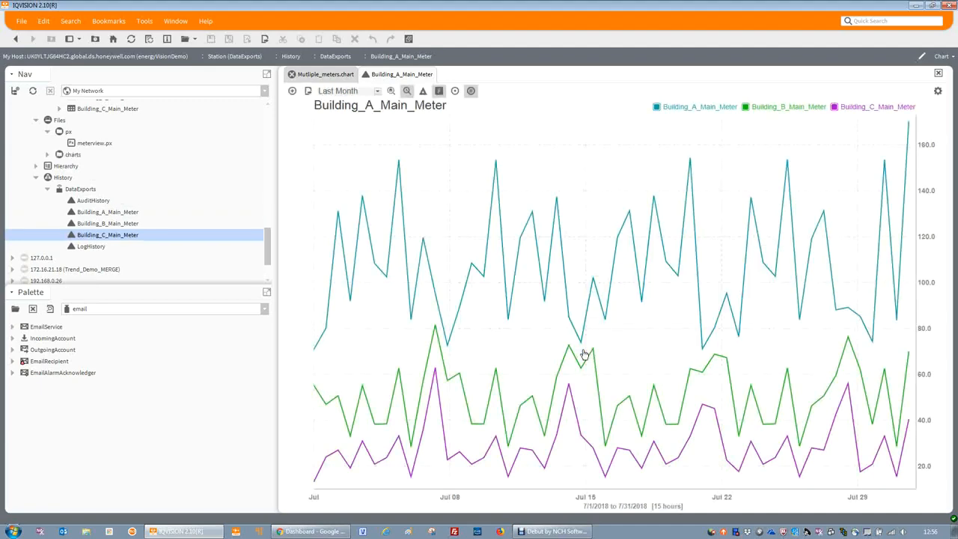
# Step: Open the exported Aggregated Meters.chart from the station's charts folder to check it
pyautogui.scroll(-1, 241, 240)
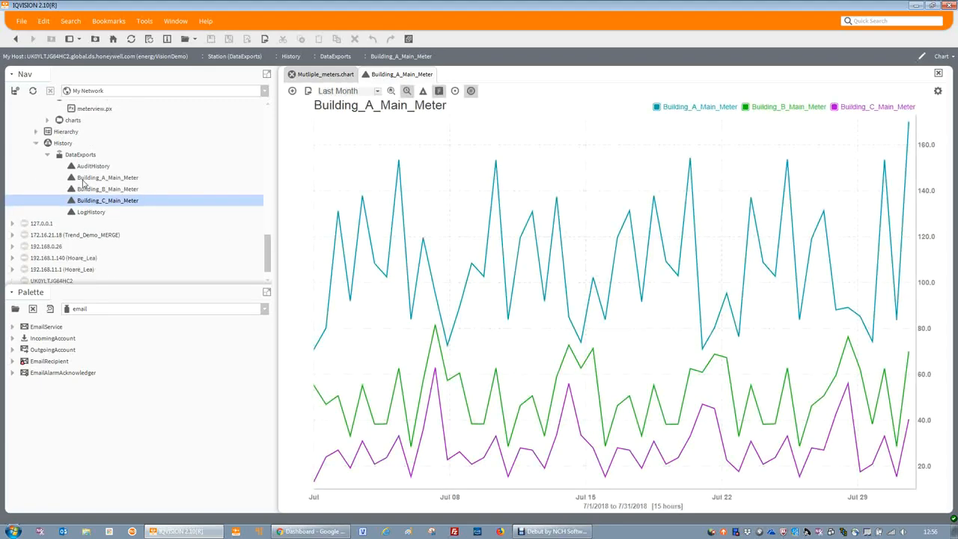
pyautogui.scroll(1, 60, 127)
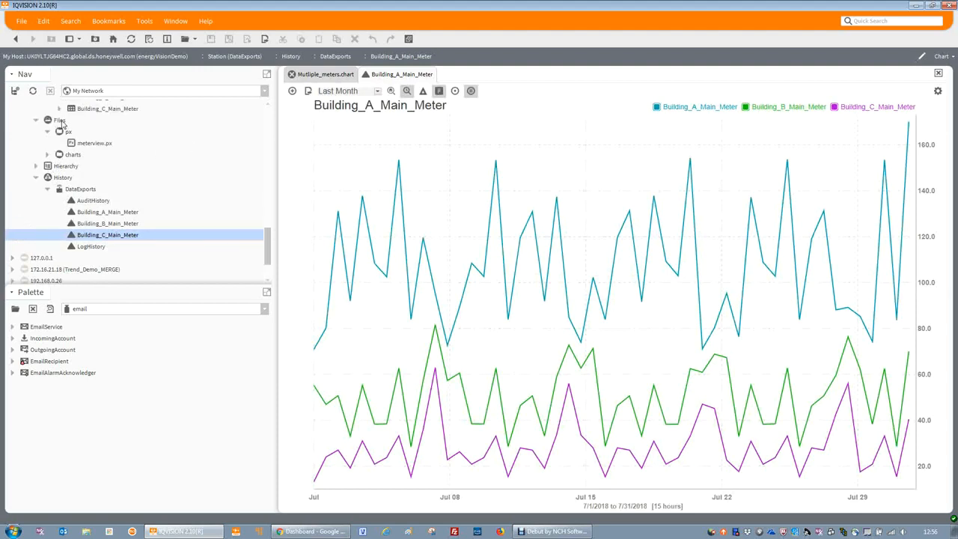
pyautogui.click(48, 155)
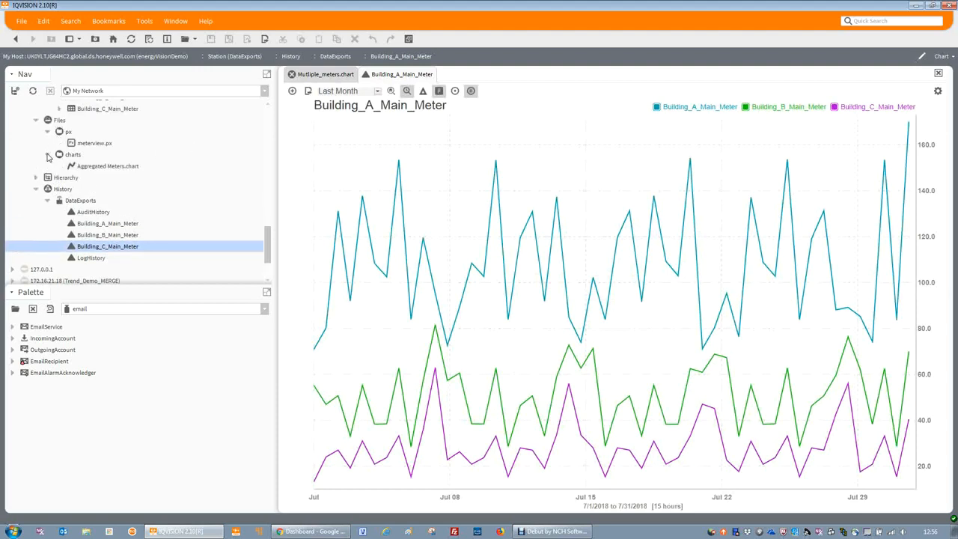
pyautogui.doubleClick(114, 168)
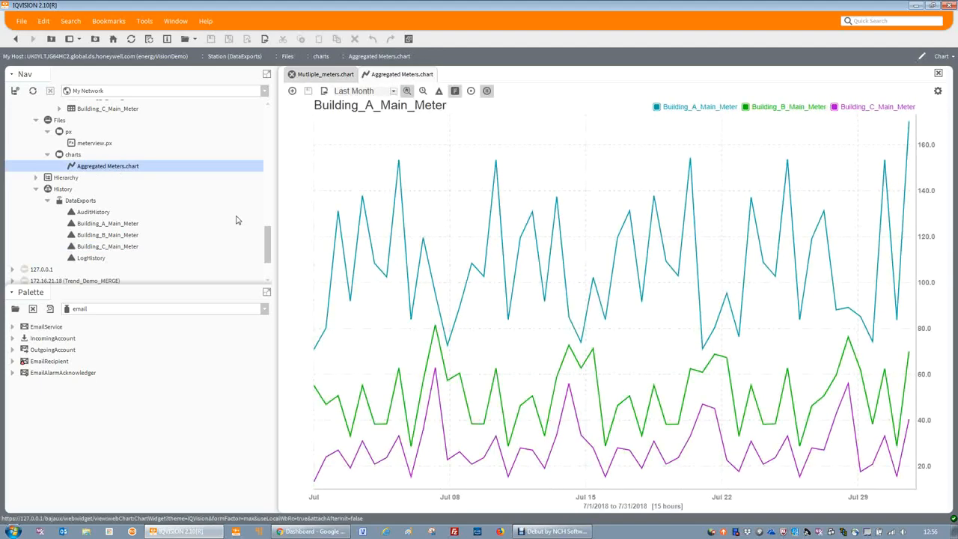
pyautogui.scroll(1, 237, 219)
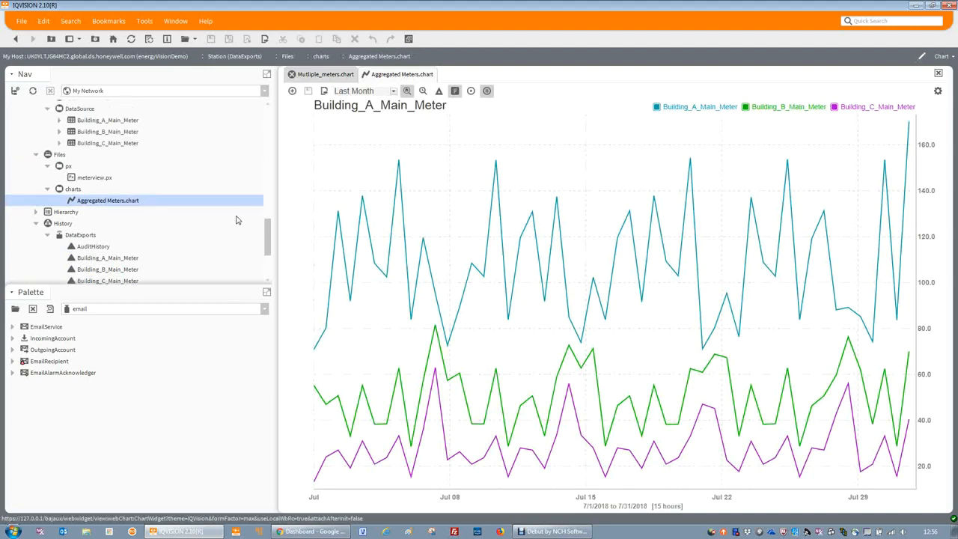
# Step: Open the DataSource folder's meterview for editing and add Aggregated Meters.chart to its canvas as a chart widget
pyautogui.doubleClick(82, 110)
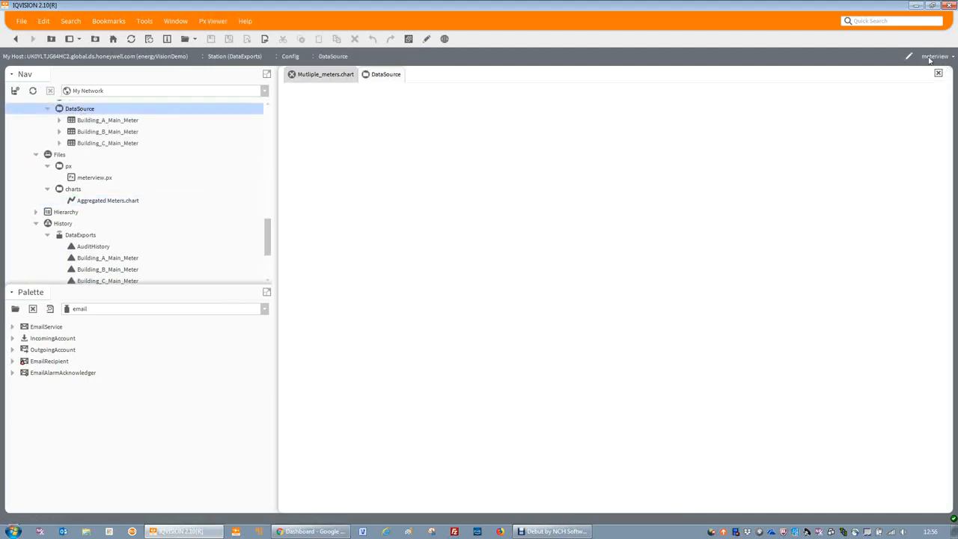
pyautogui.click(427, 39)
pyautogui.moveTo(108, 201); pyautogui.dragTo(500, 259)
pyautogui.click(458, 402)
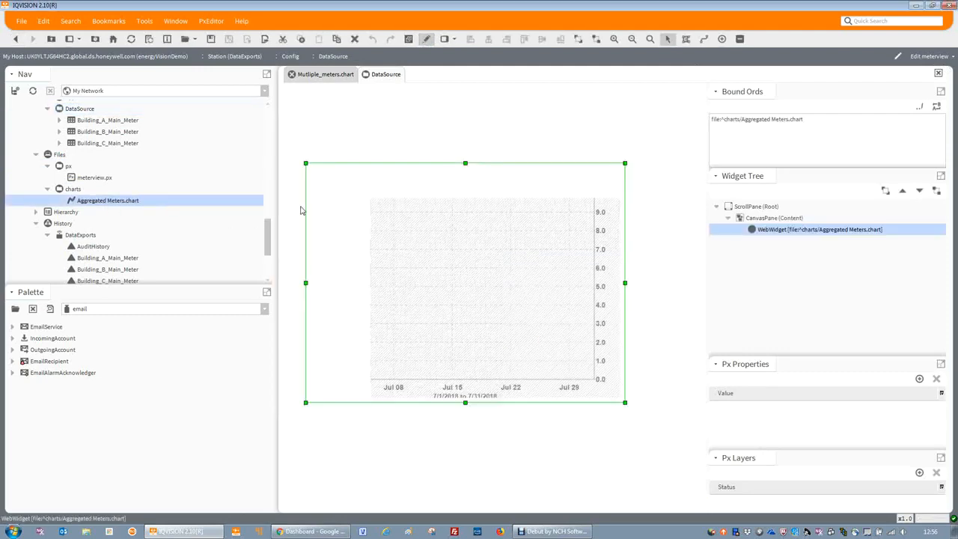
# Step: Resize the chart widget so its upper-left corner meets the canvas corner, and switch meterview back to viewing mode
pyautogui.moveTo(315, 174); pyautogui.dragTo(370, 198)
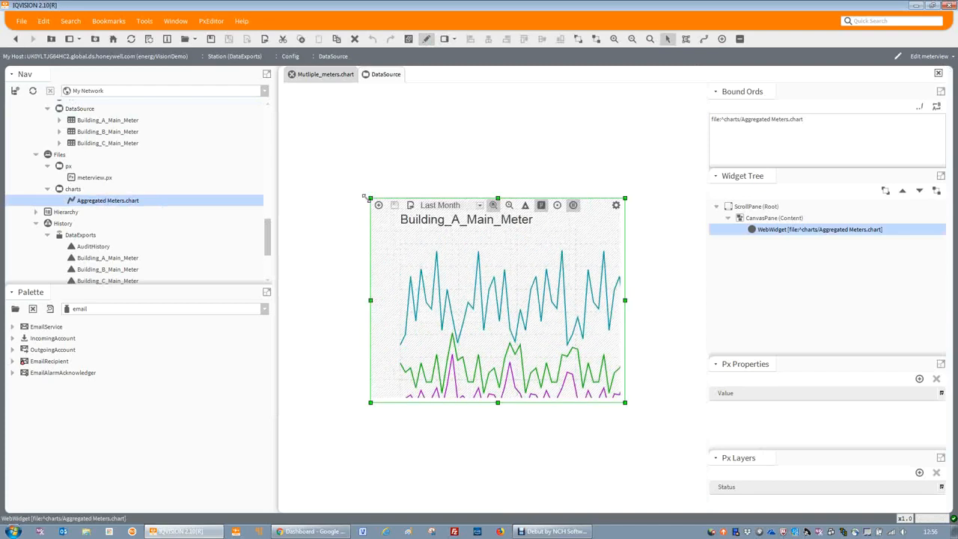
pyautogui.click(424, 41)
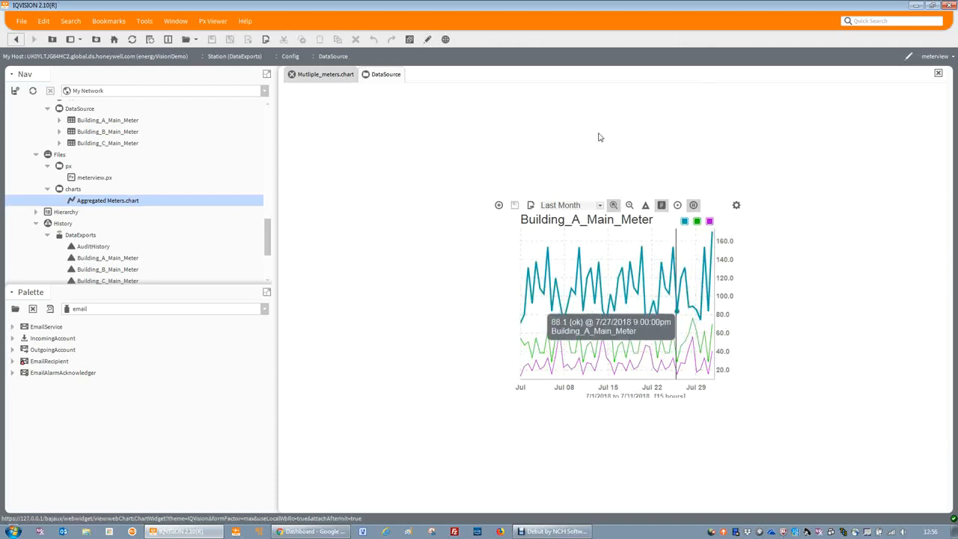
pyautogui.click(446, 40)
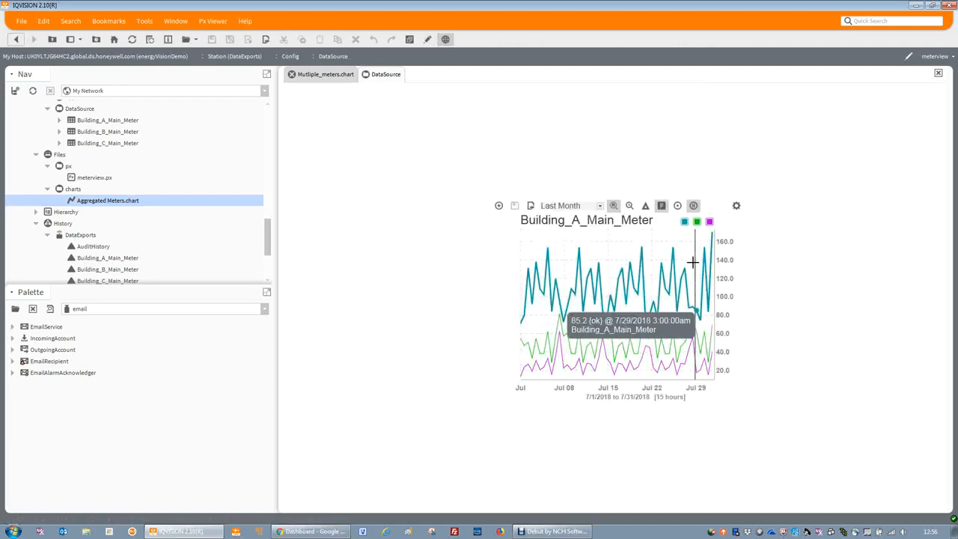
# Step: Hide and show again the Building_A_Main_Meter and Building_B_Main_Meter series on the chart to check the legend toggles
pyautogui.click(685, 223)
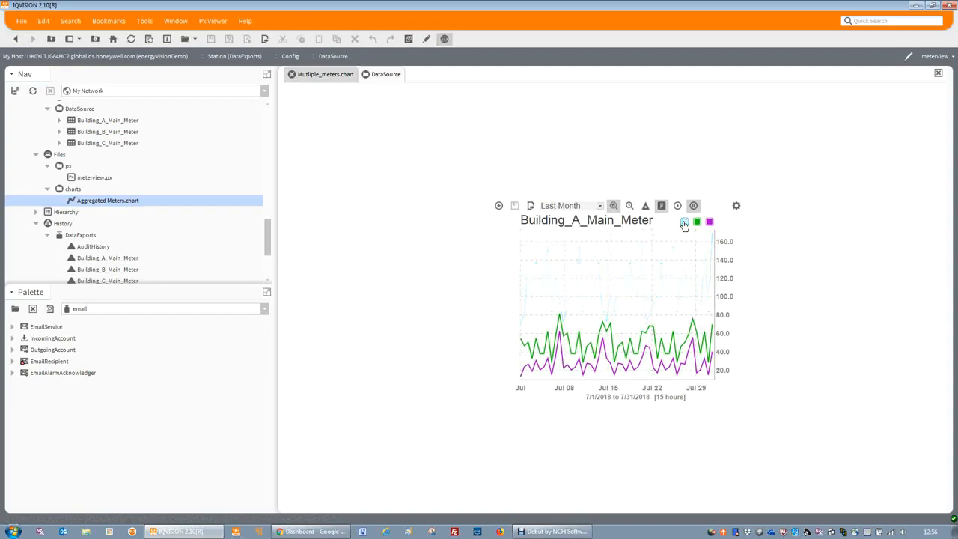
pyautogui.click(684, 224)
pyautogui.click(697, 223)
pyautogui.click(697, 224)
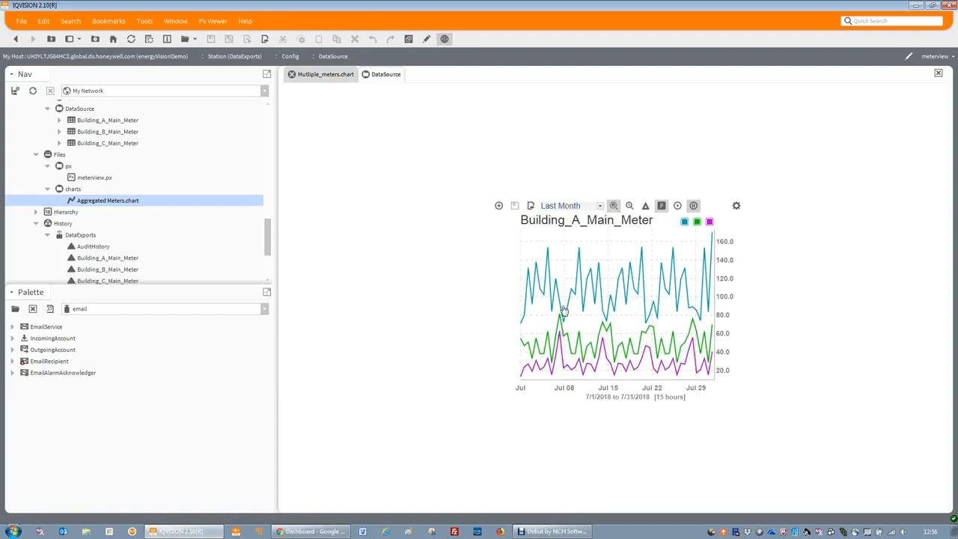
# Step: Try the Year-To-Date time range, set the chart's time range to Last Year, and save the chart
pyautogui.click(567, 342)
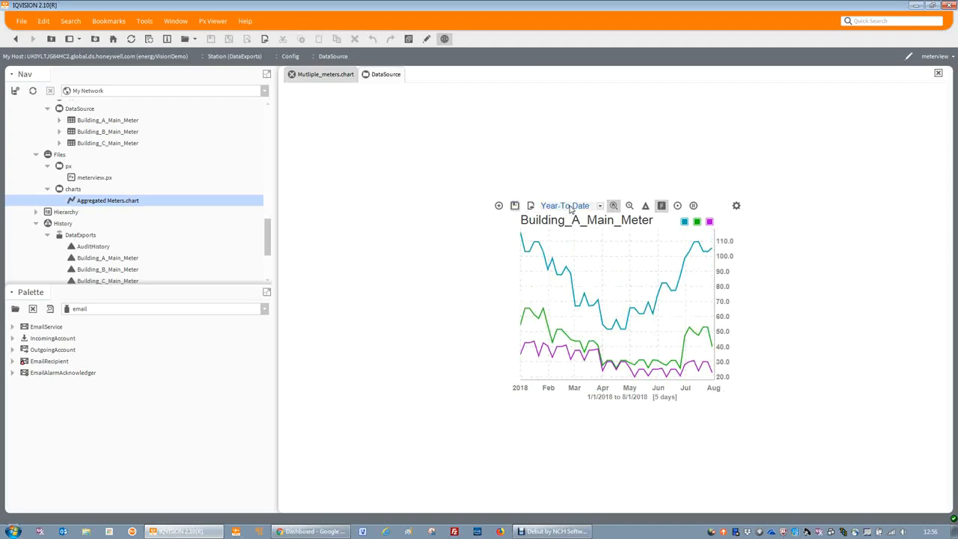
pyautogui.click(557, 349)
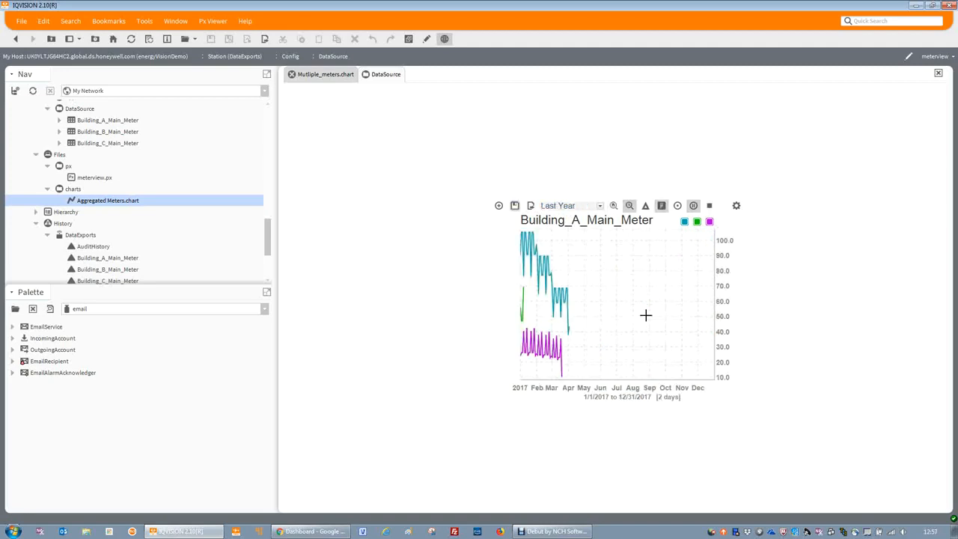
pyautogui.click(516, 209)
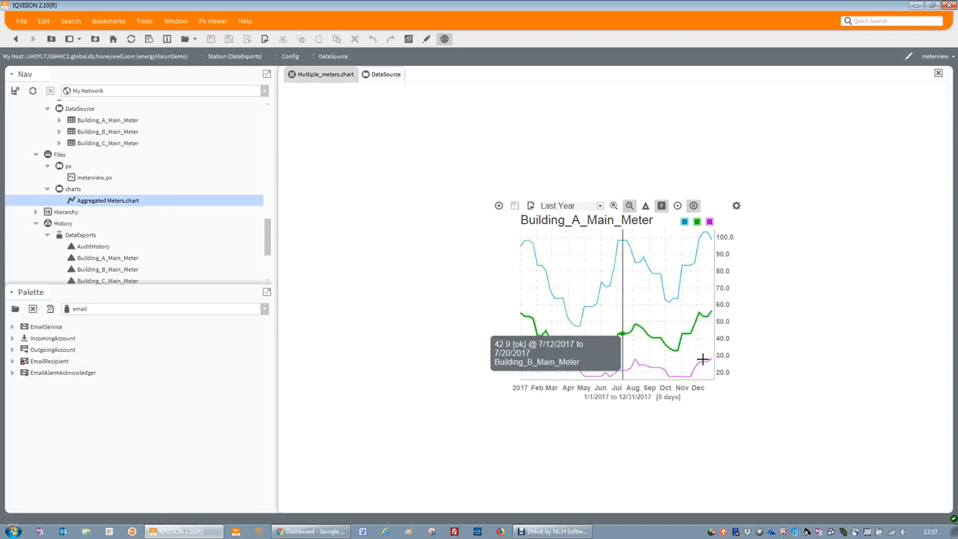
# Step: Reopen meterview for editing and shrink the chart widget's height so it fills only the lower part of the canvas
pyautogui.click(427, 39)
pyautogui.click(494, 305)
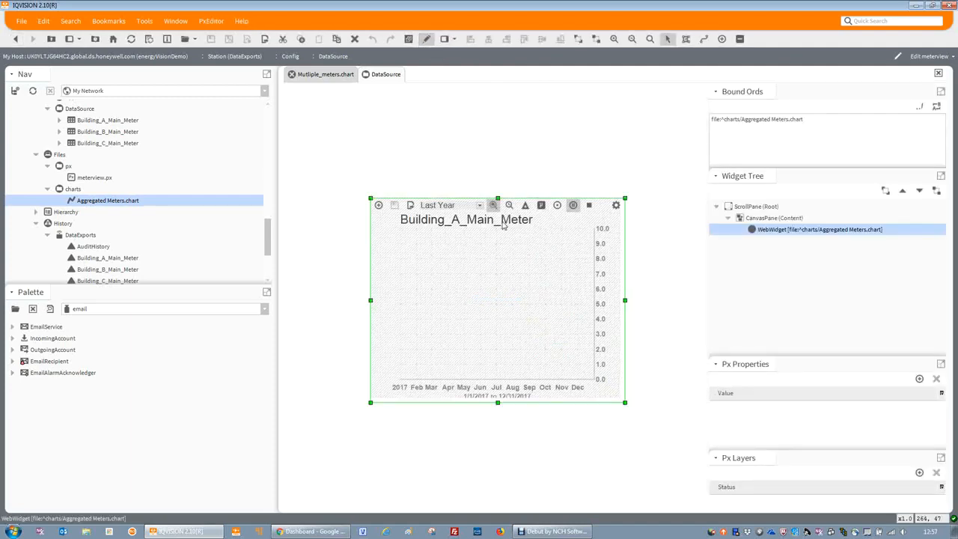
pyautogui.moveTo(495, 260); pyautogui.dragTo(487, 325)
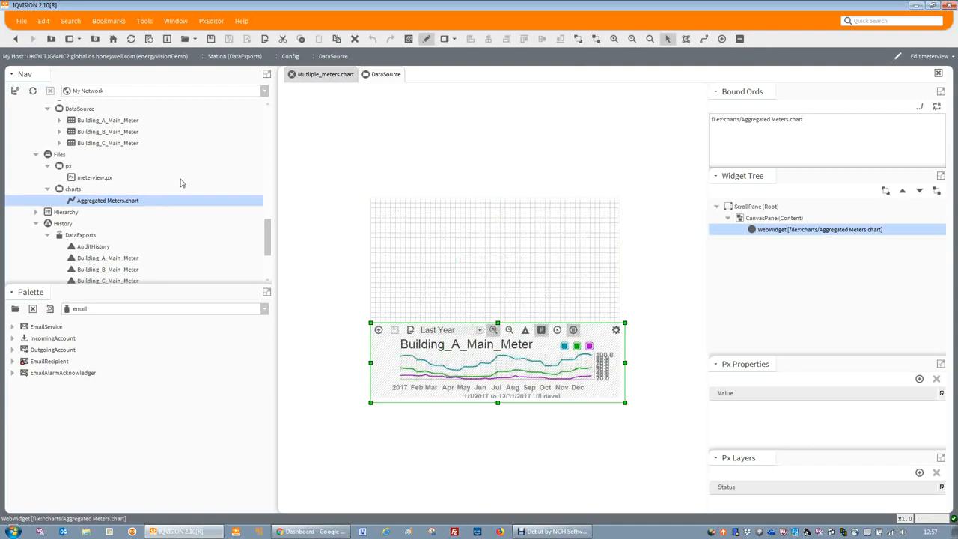
# Step: Add a Time Plot widget for Building_A_Main_Meter above the chart, fit it to the canvas corner, and return to viewing mode
pyautogui.scroll(1, 167, 171)
pyautogui.moveTo(105, 154); pyautogui.dragTo(514, 251)
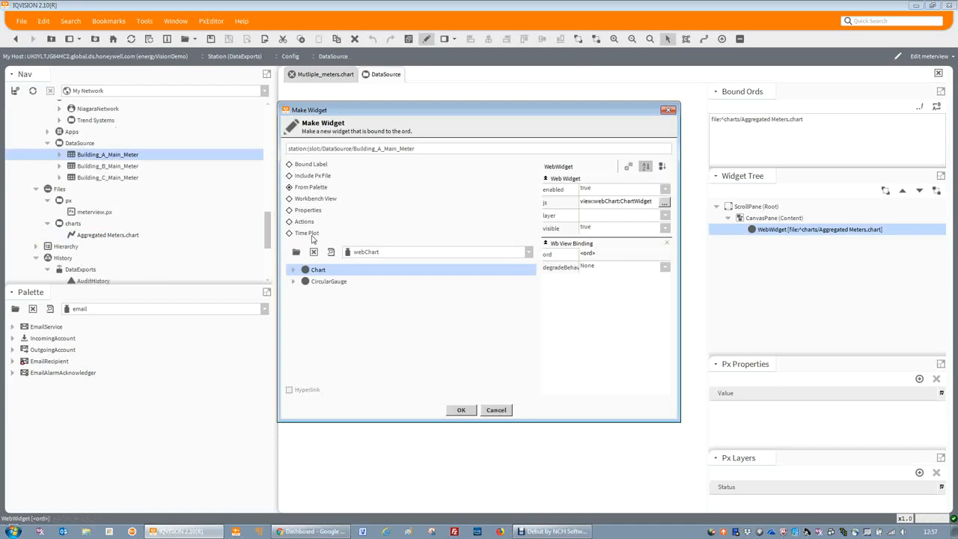
pyautogui.click(302, 234)
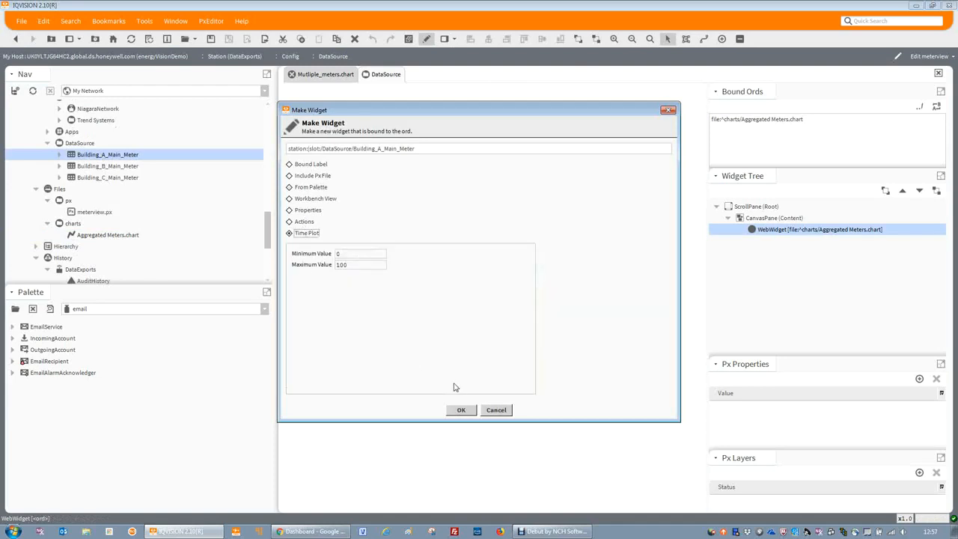
pyautogui.click(461, 410)
pyautogui.moveTo(524, 300); pyautogui.dragTo(406, 235)
pyautogui.moveTo(470, 273); pyautogui.dragTo(560, 288)
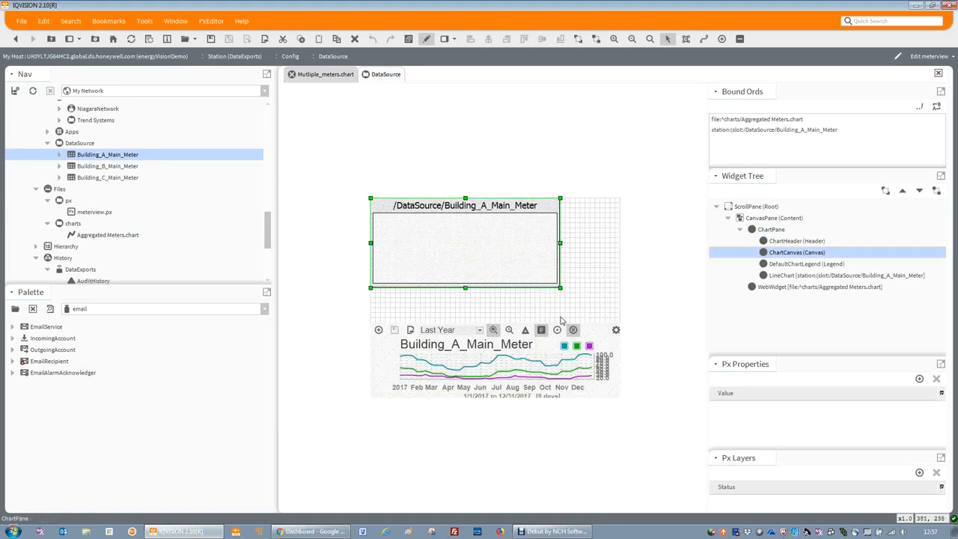
pyautogui.click(426, 40)
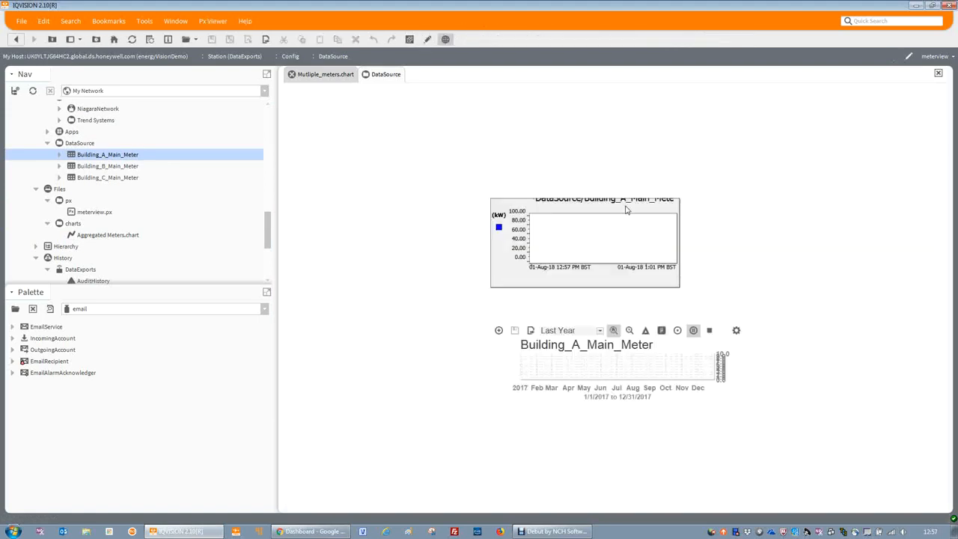
# Step: Reopen meterview for editing and delete the whole ChartPane holding the Building_A_Main_Meter time plot
pyautogui.click(427, 40)
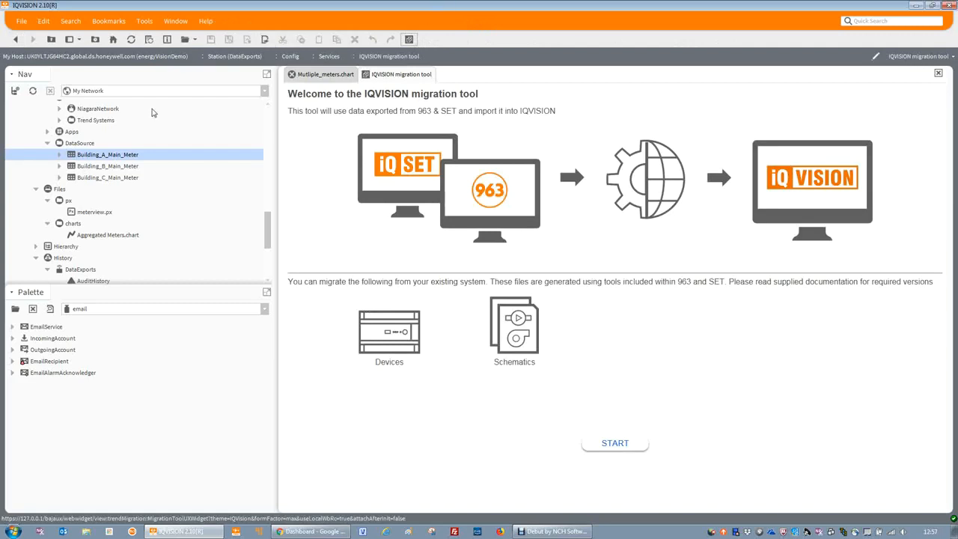
pyautogui.click(15, 39)
pyautogui.click(427, 40)
pyautogui.click(481, 245)
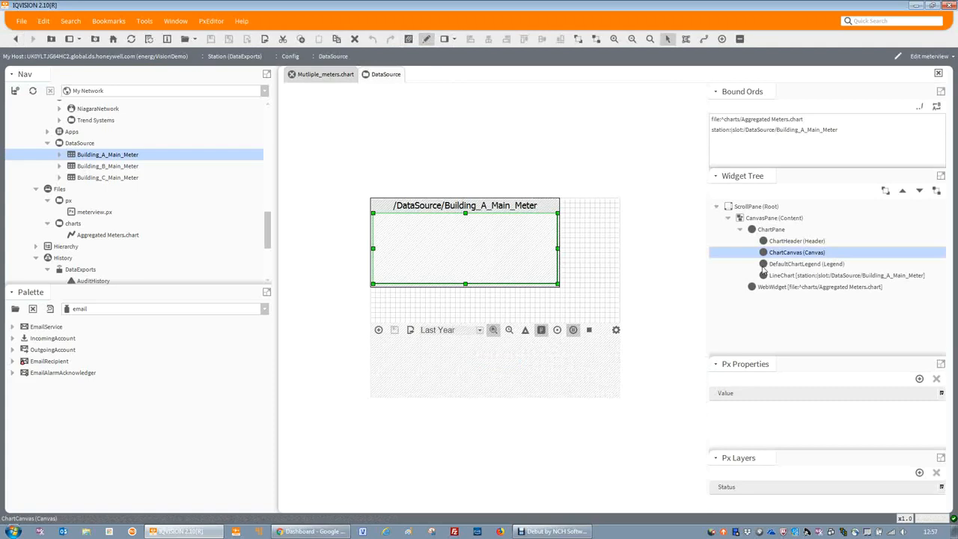
pyautogui.click(774, 231)
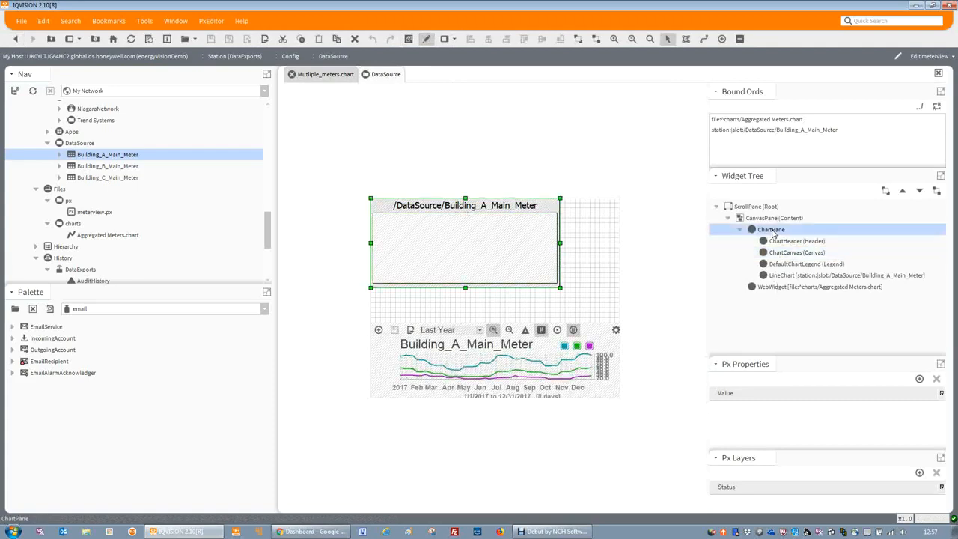
pyautogui.press('Delete')
# Step: Stretch the Aggregated Meters chart widget up to the canvas's upper edge and return meterview to viewing mode
pyautogui.click(516, 357)
pyautogui.moveTo(498, 323); pyautogui.dragTo(492, 199)
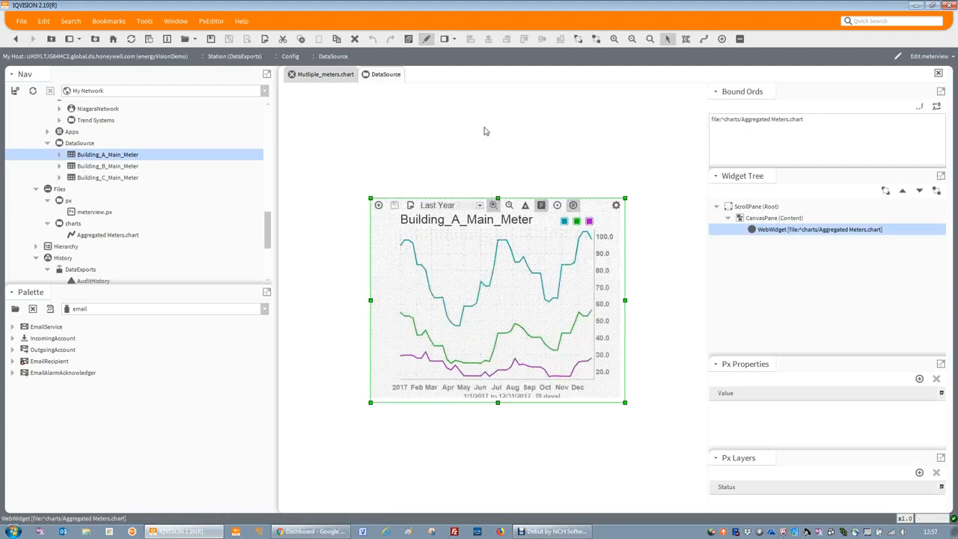
pyautogui.click(425, 42)
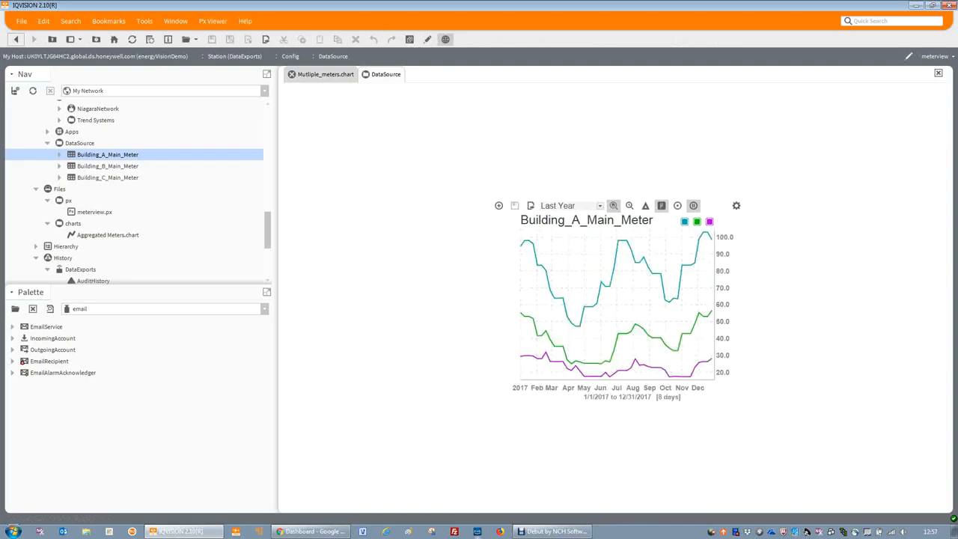
pyautogui.click(552, 531)
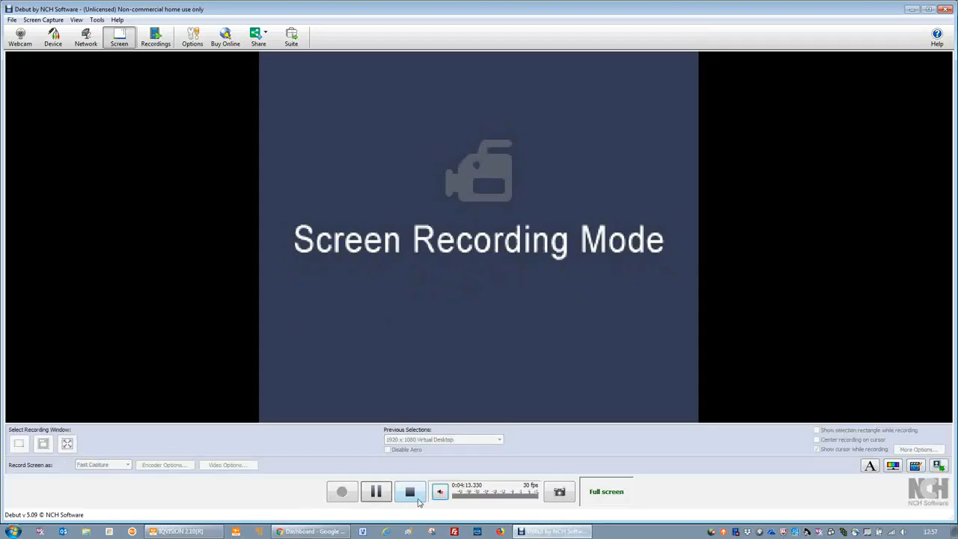